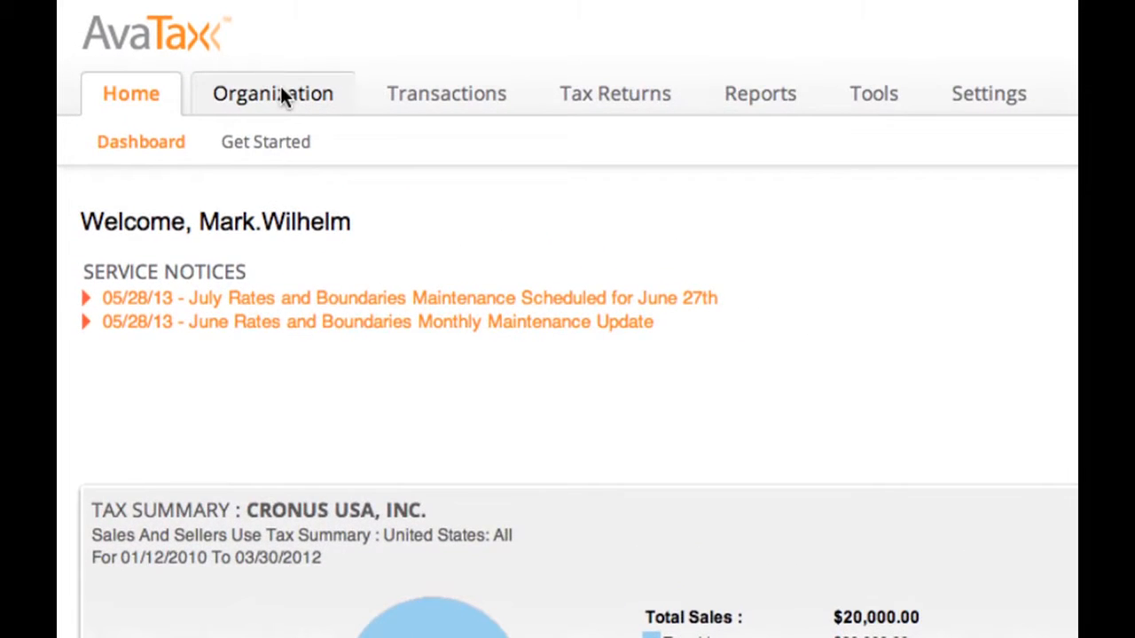
- Open the United States state jurisdictions in the nexus settings of company CEU
click(280, 86)
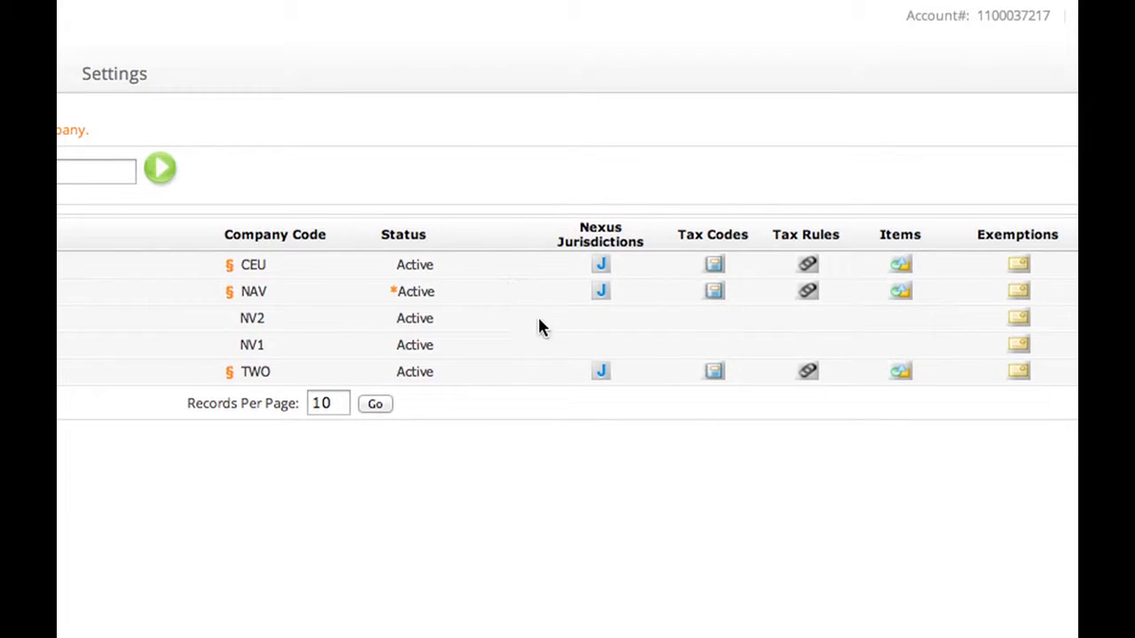
click(600, 264)
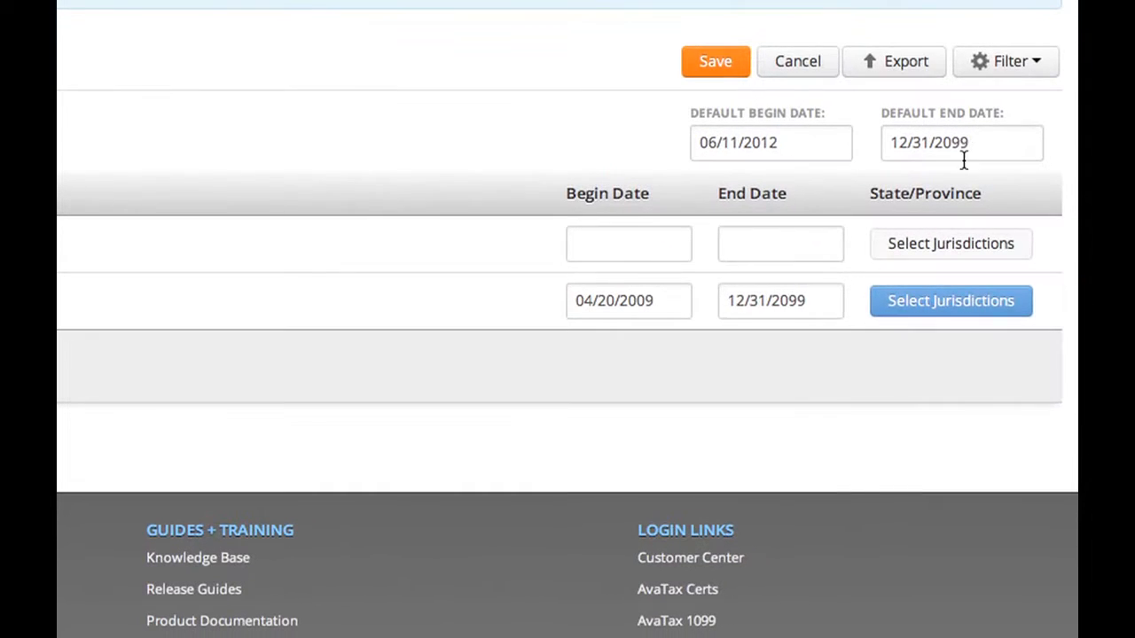
click(937, 312)
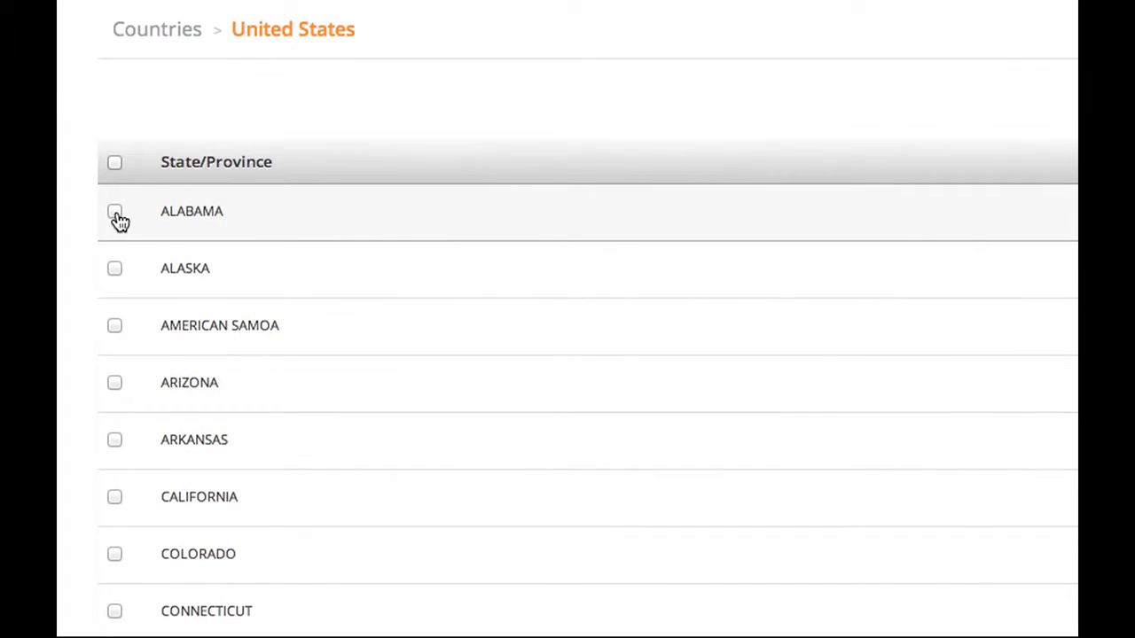
- Enable nexus for Alabama, Arizona and California with the default dates and save the selection
click(116, 213)
click(117, 386)
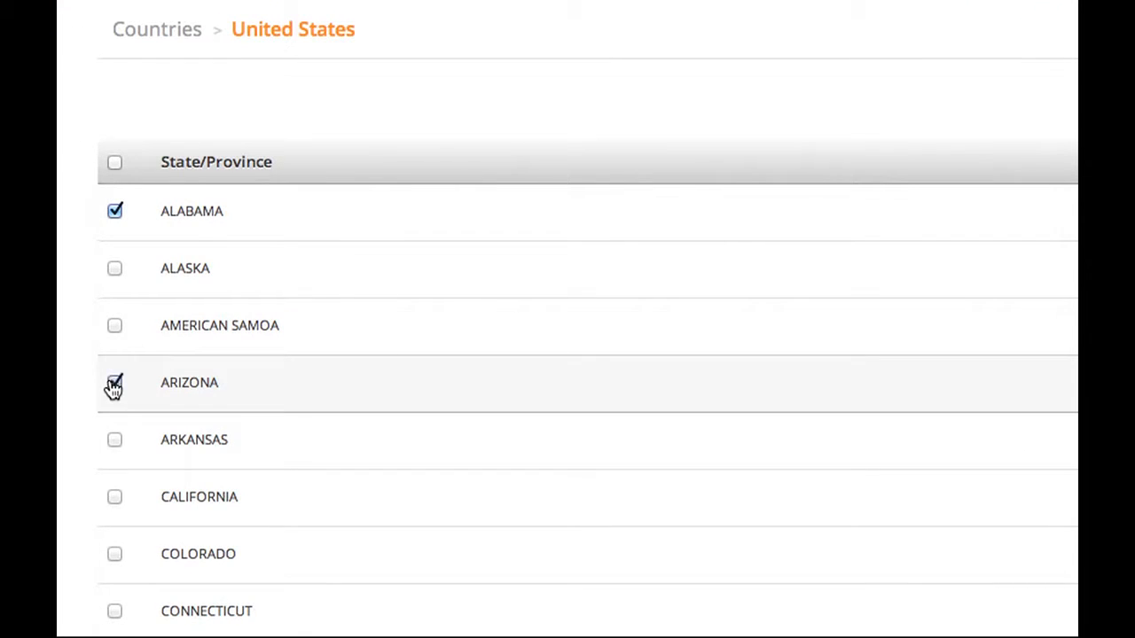
click(117, 501)
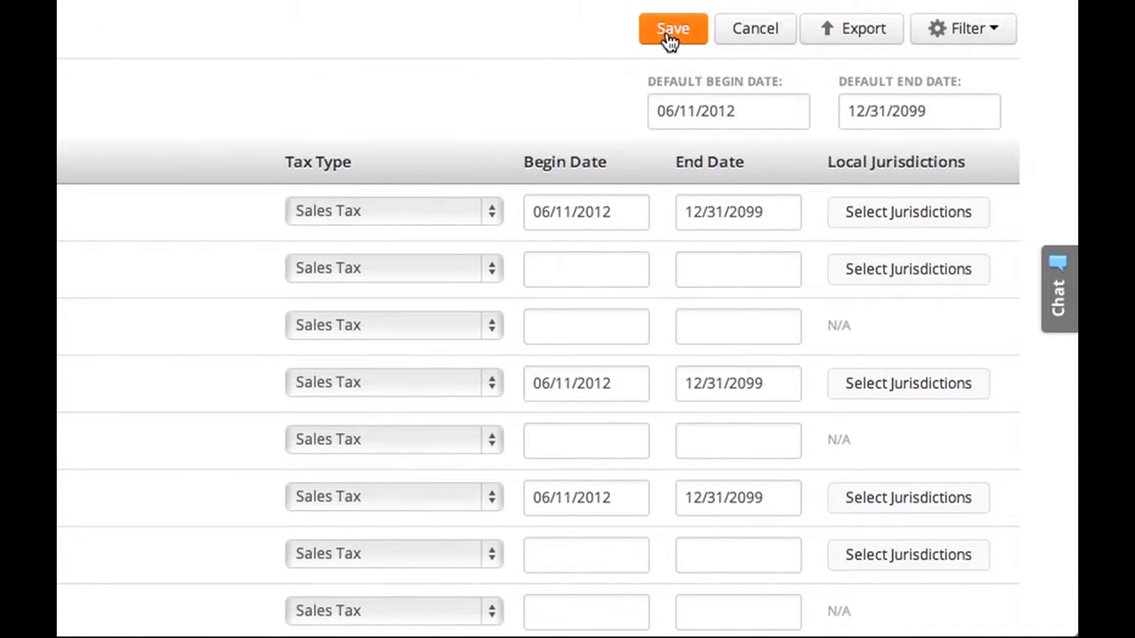
click(667, 35)
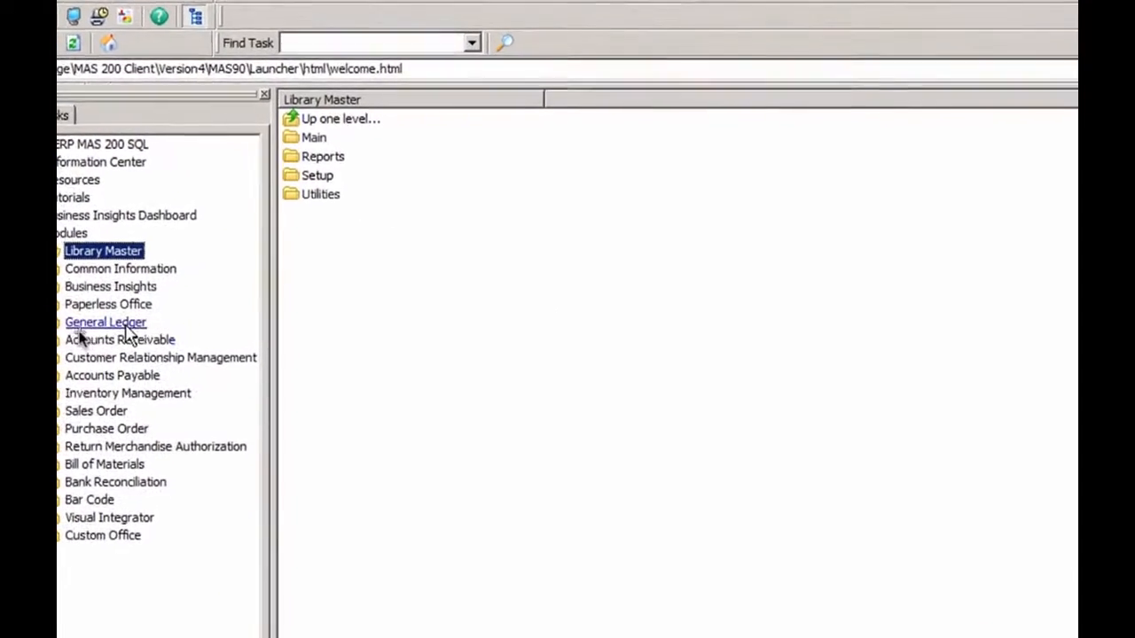
- Switch to Sage ERP MAS 200 and open Customer Maintenance in the Accounts Receivable module
click(60, 351)
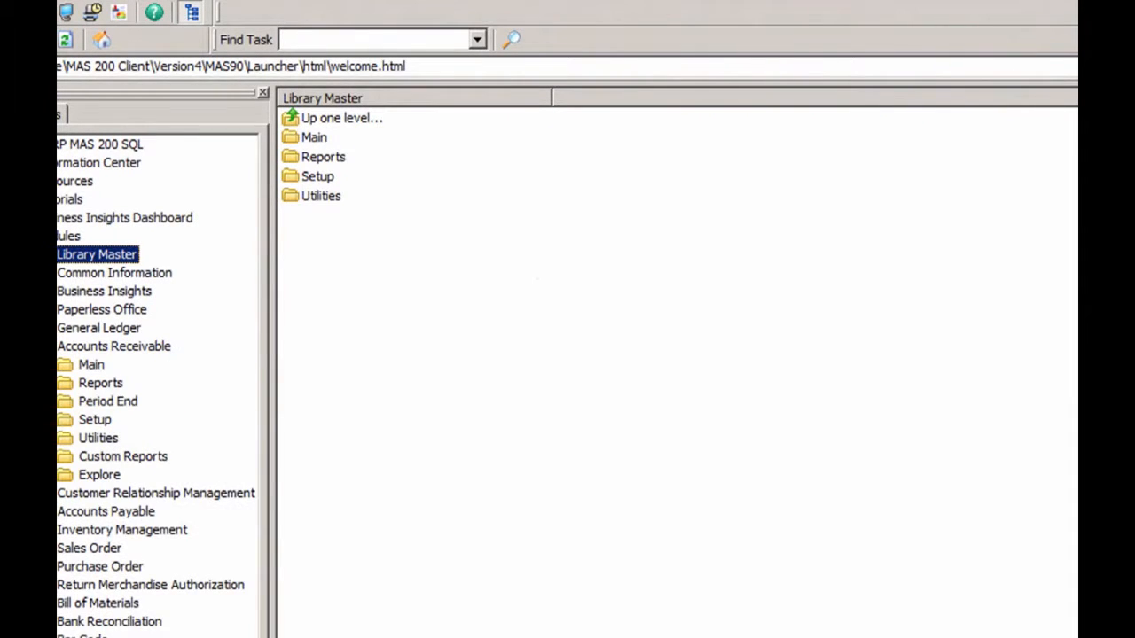
click(58, 372)
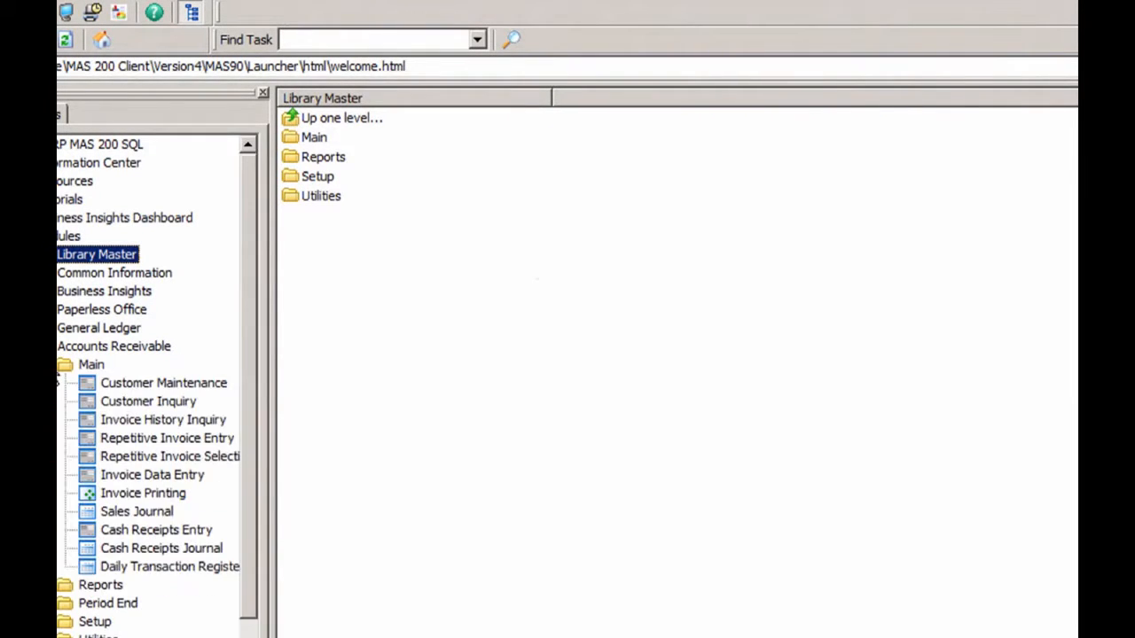
click(126, 384)
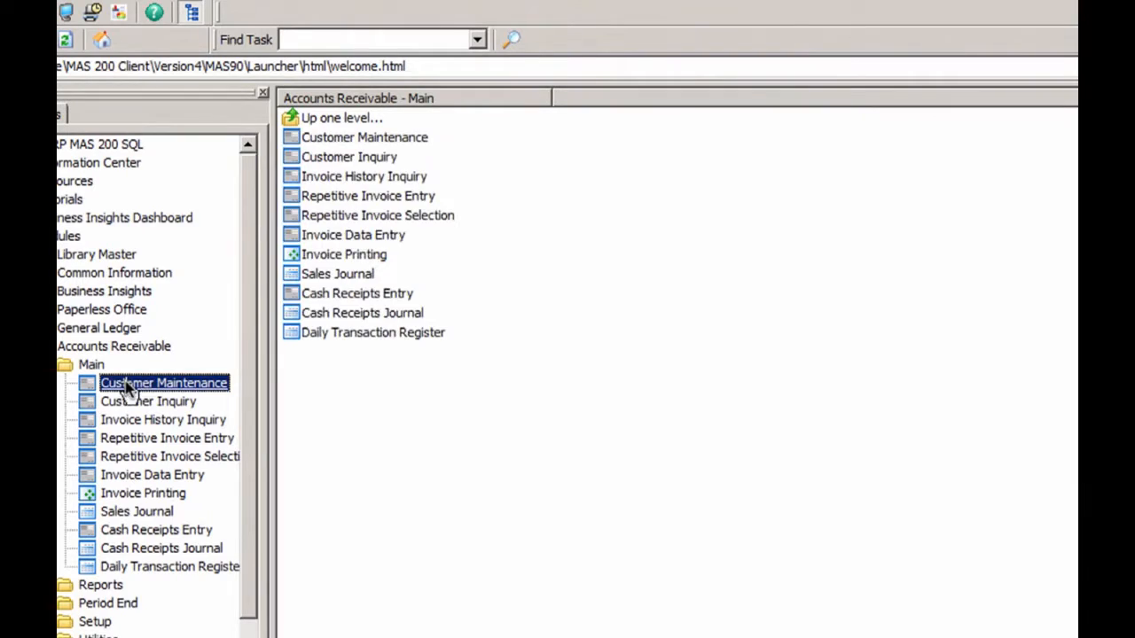
double_click(127, 386)
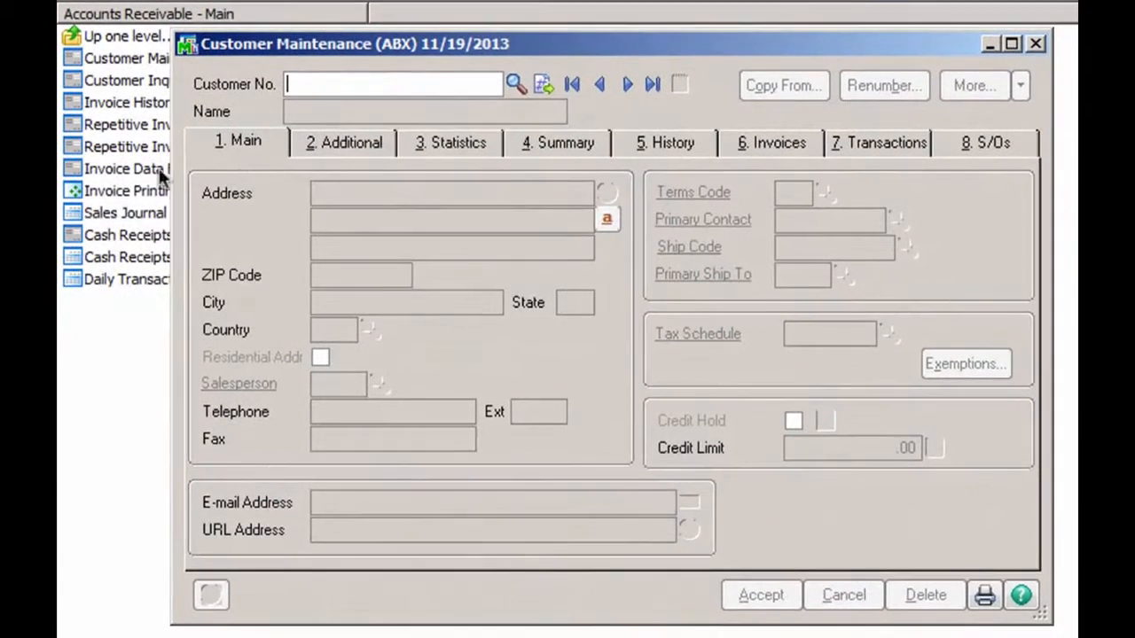
- Load the customer Avnet Processing Corp and set its tax schedule to AVATAX
click(516, 84)
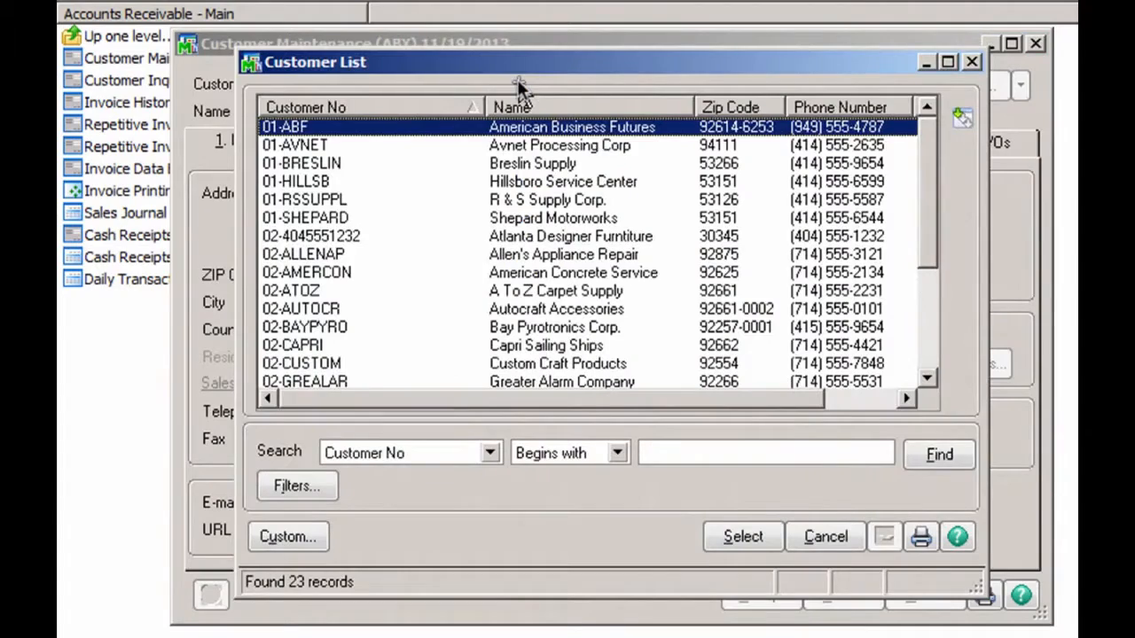
click(413, 147)
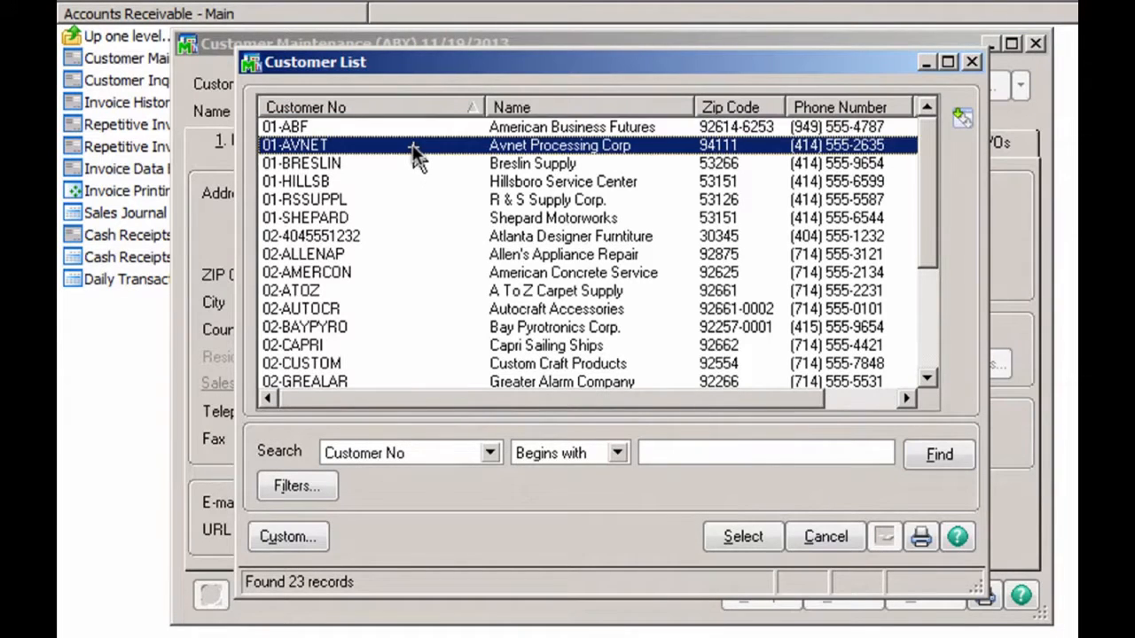
click(727, 538)
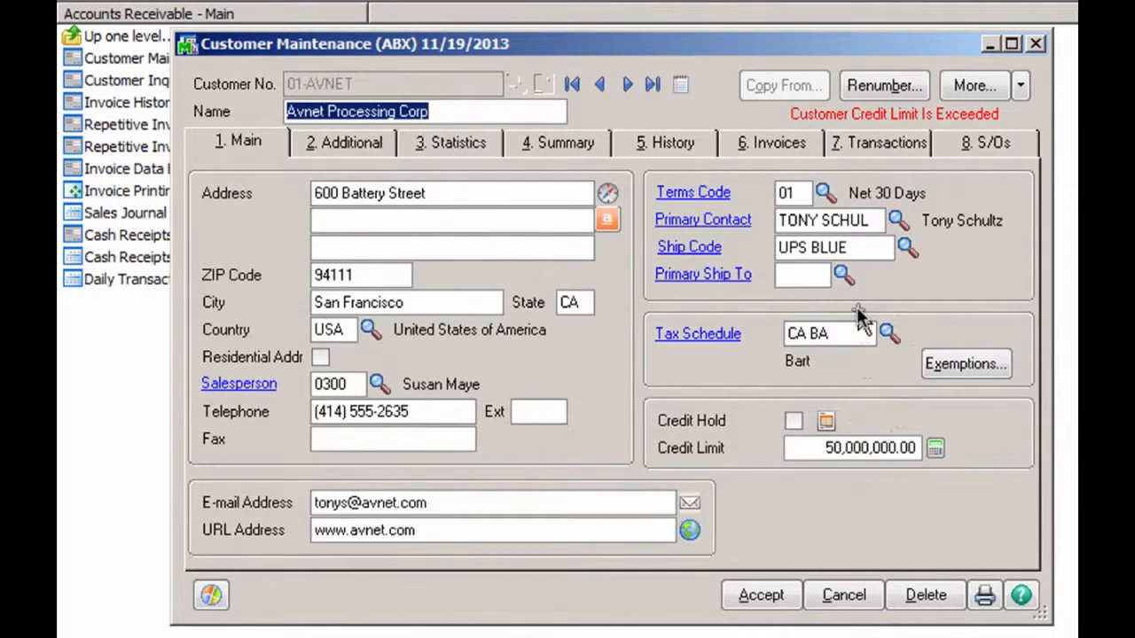
click(885, 335)
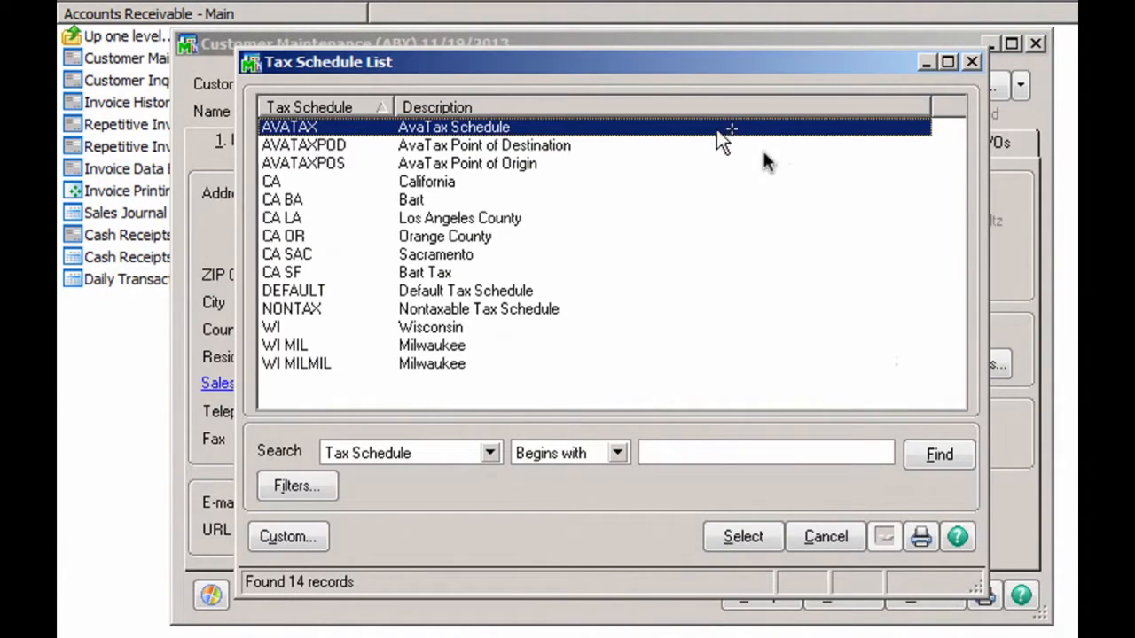
click(743, 538)
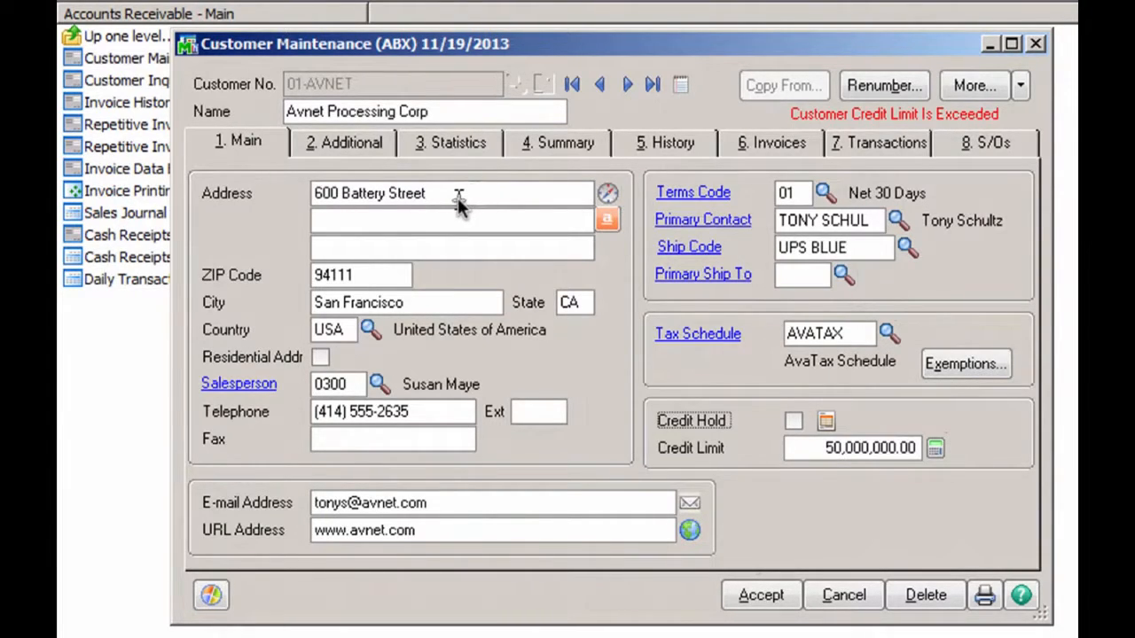
- Replace the customer's street address and city, and set the state to CO
drag(457, 198, 292, 186)
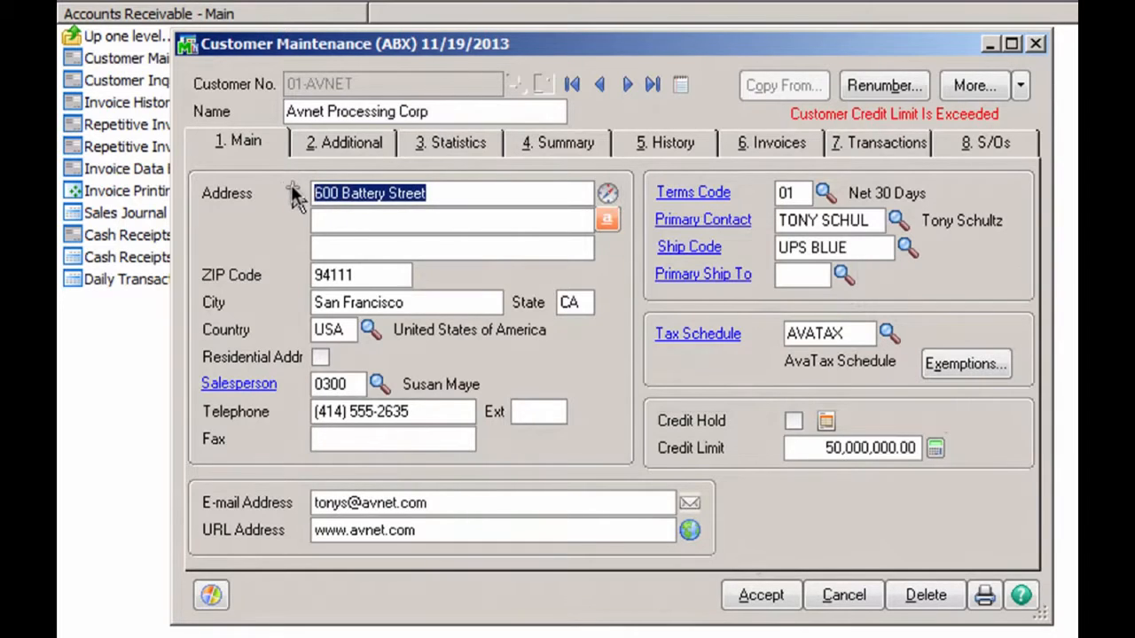
text(84)
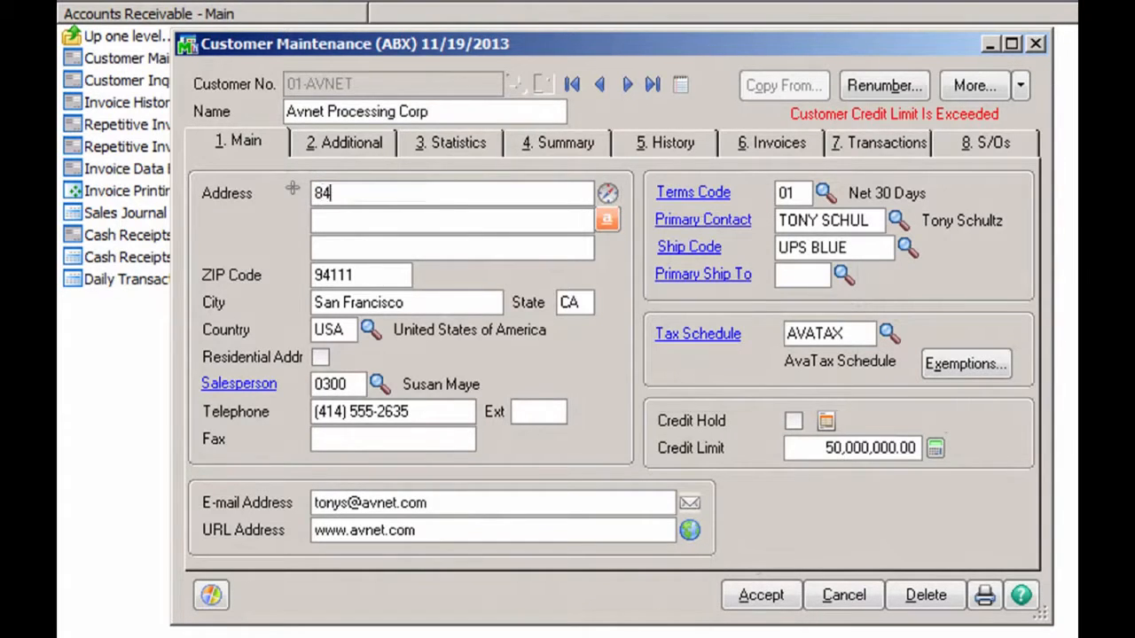
text(50 e colfax)
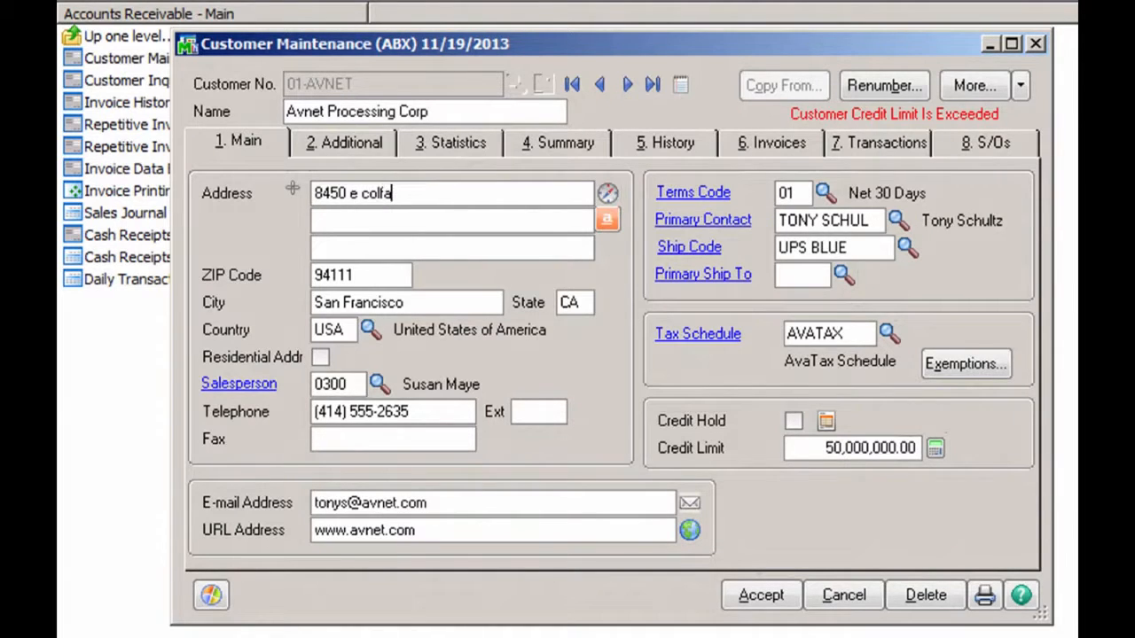
key(Tab)
key(Tab)
key(Tab)
key(Tab)
text(denv)
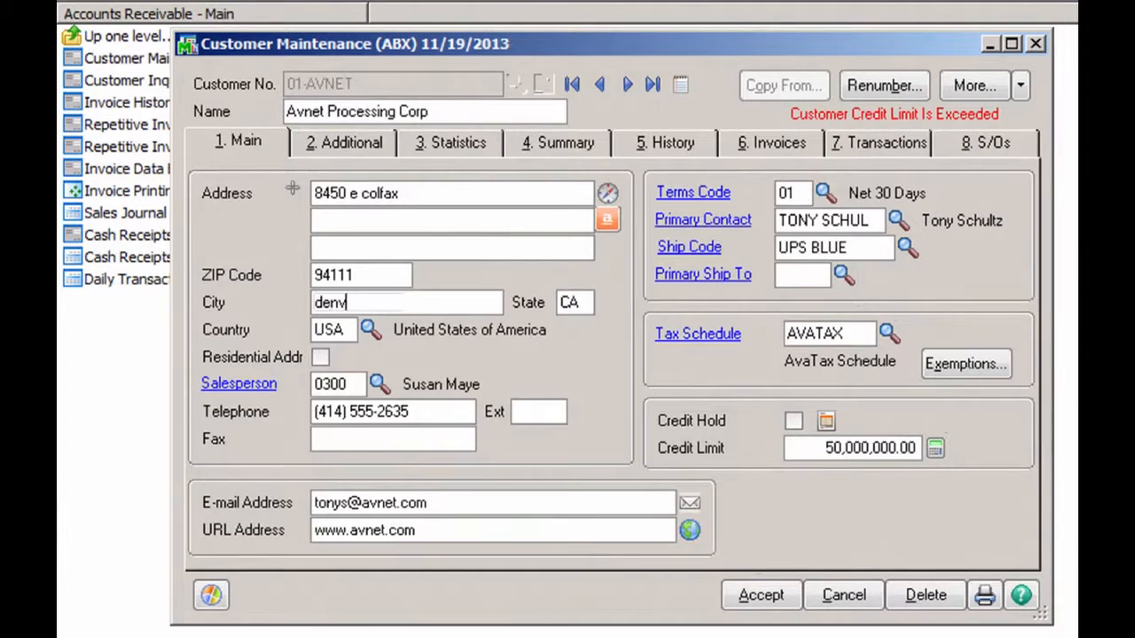
text(er)
key(Tab)
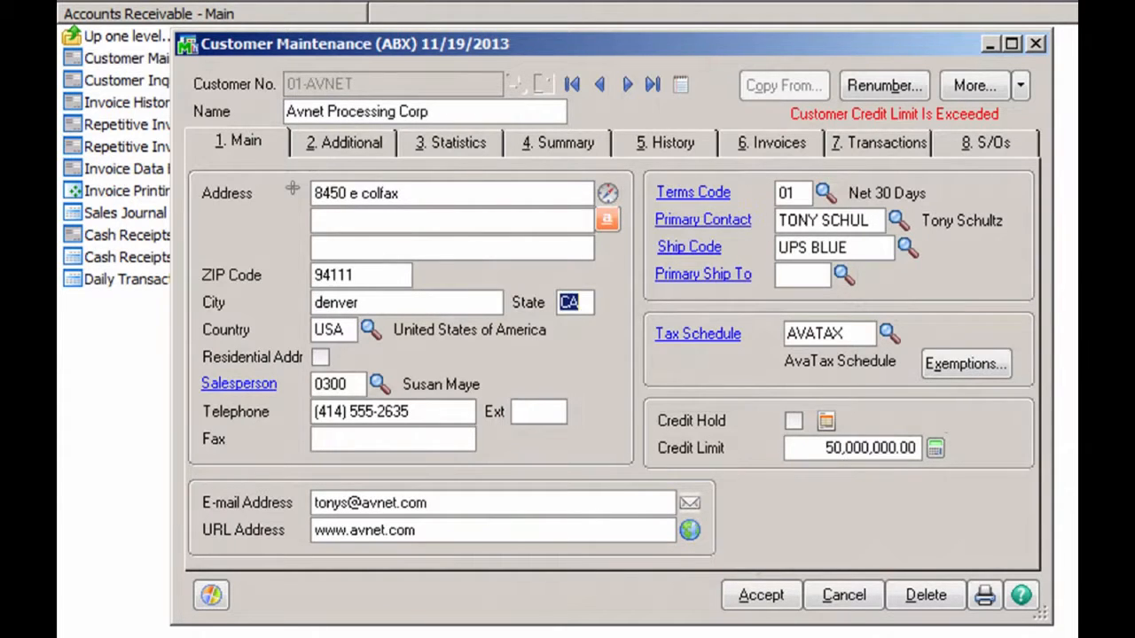
text(CO)
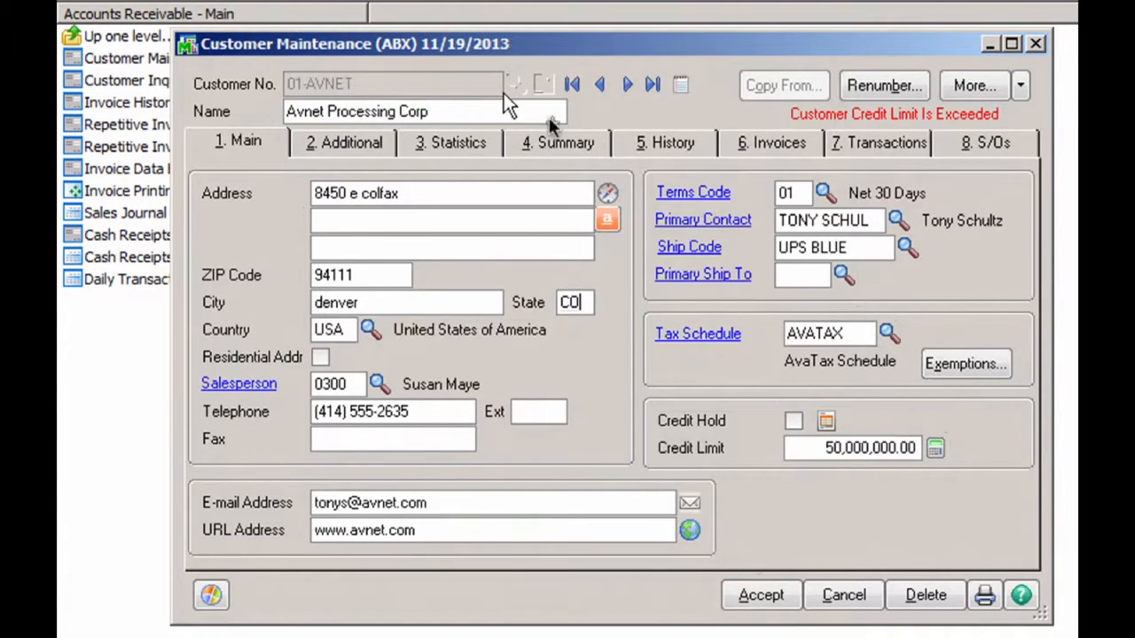
- Validate the customer's new address with AvaTax and dismiss the validation message
click(607, 223)
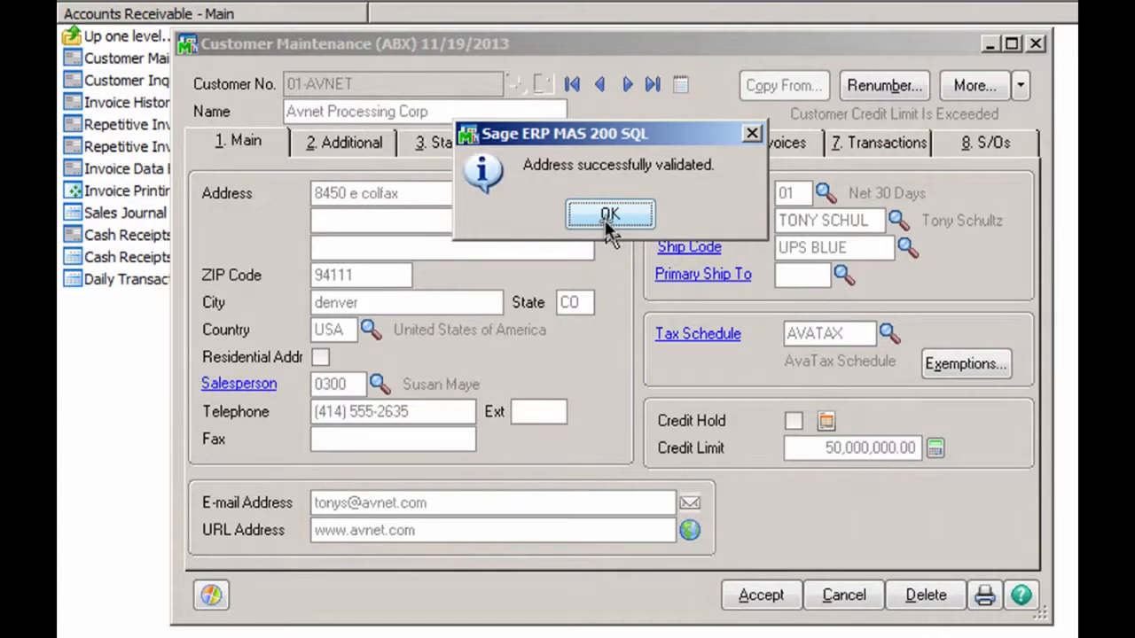
click(608, 217)
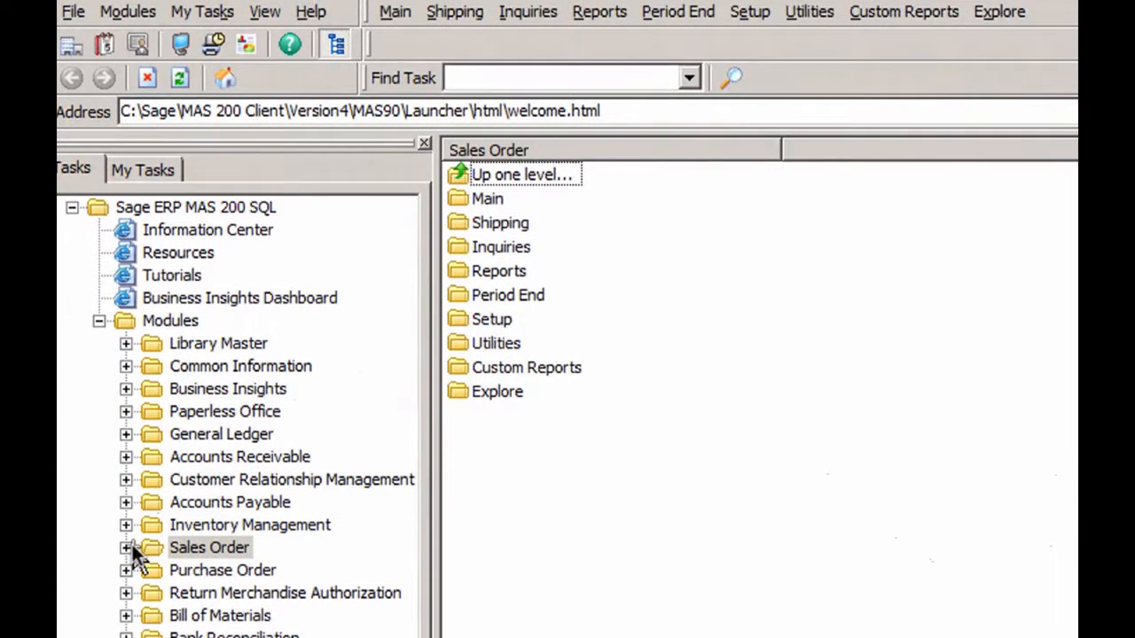
- Open Sales Order Entry in the Sales Order module and start an order with the next available order number
click(126, 548)
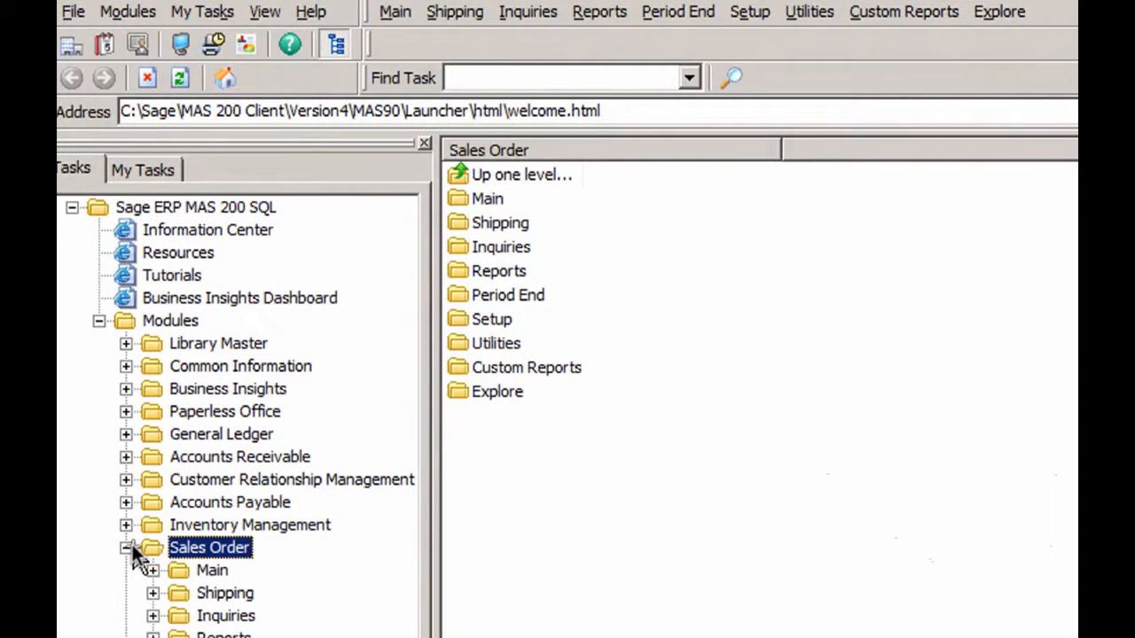
click(153, 570)
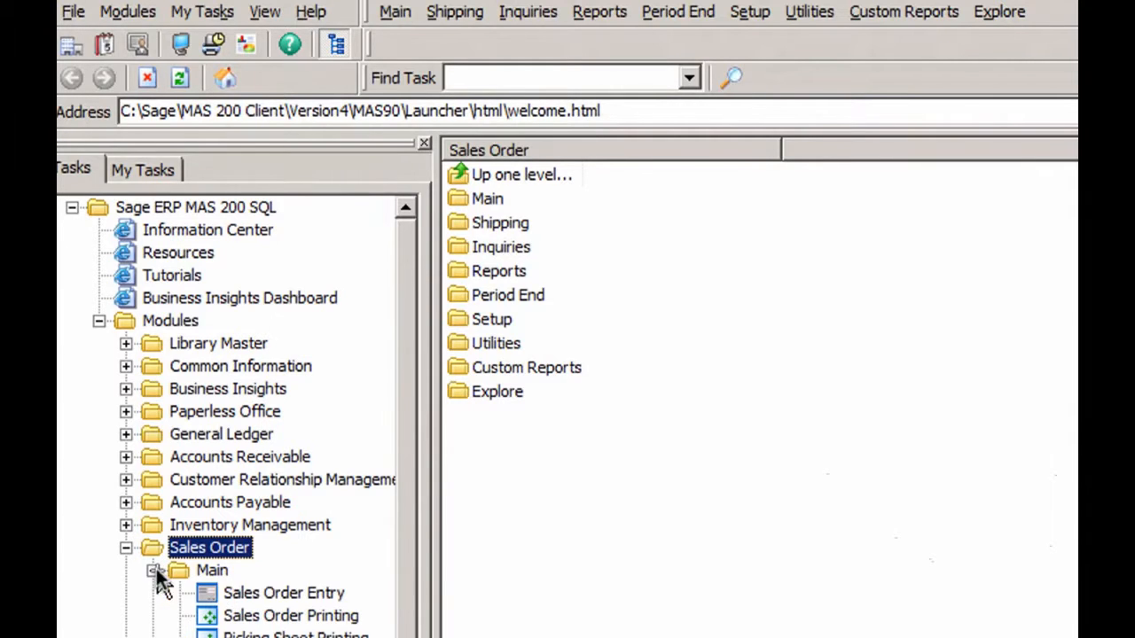
click(259, 596)
double_click(258, 594)
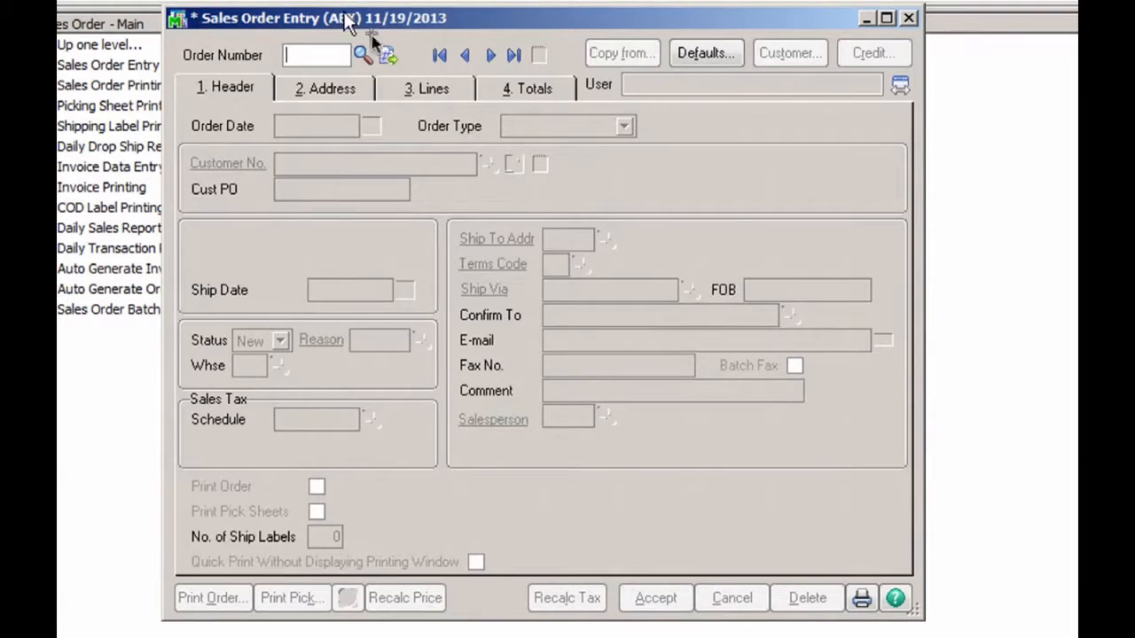
click(388, 55)
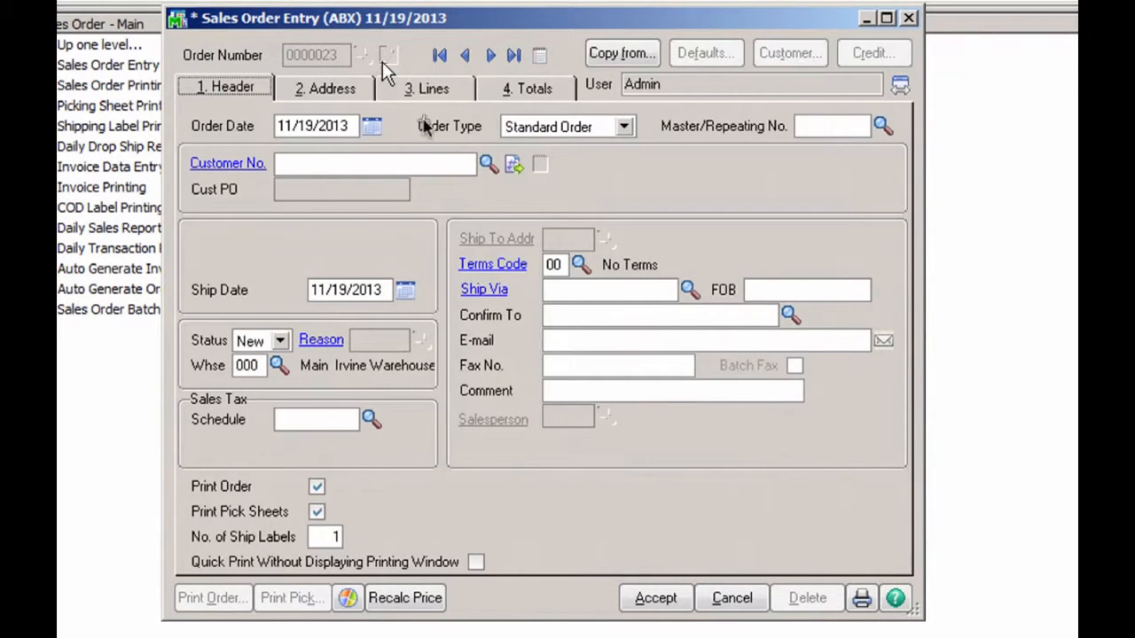
- Assign Avnet Processing Corp as the order's customer and display its billing and shipping addresses
click(487, 165)
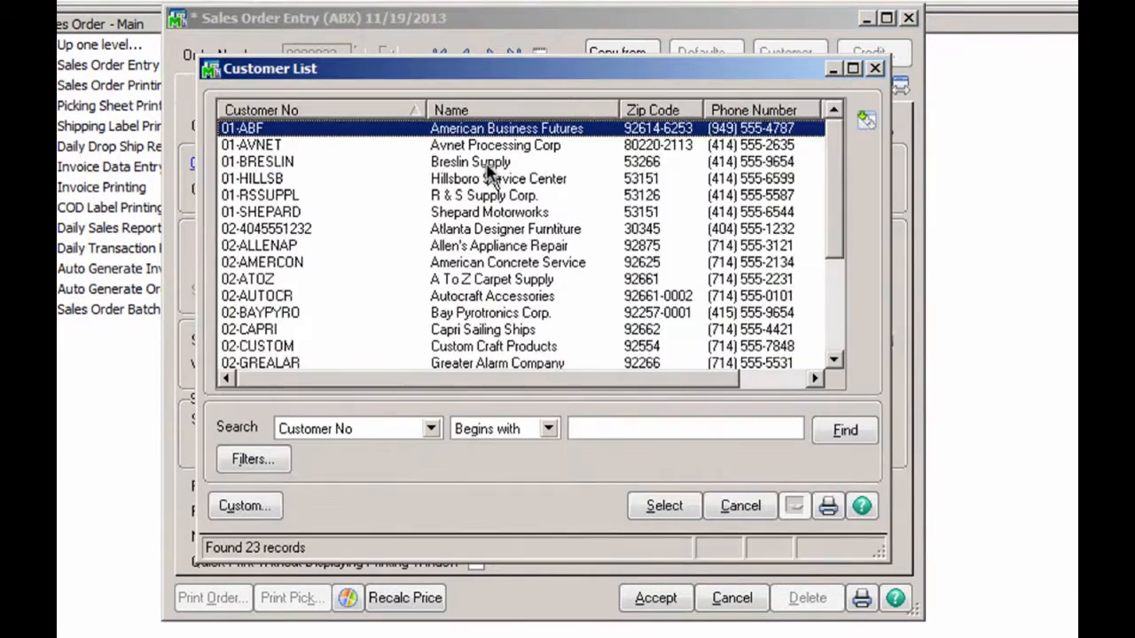
click(487, 146)
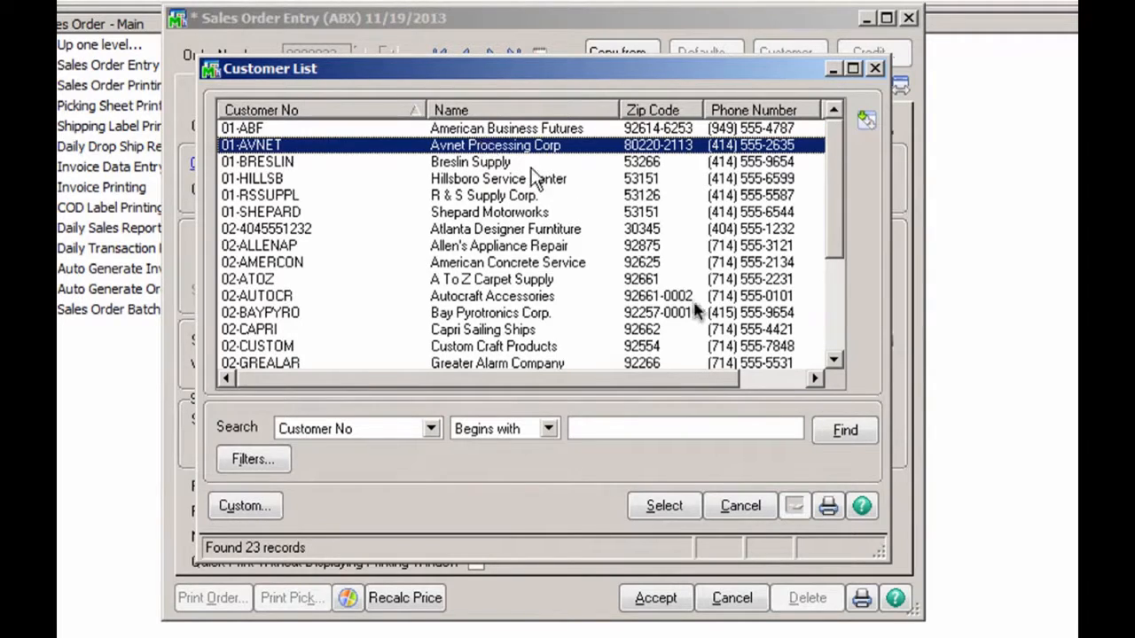
click(664, 506)
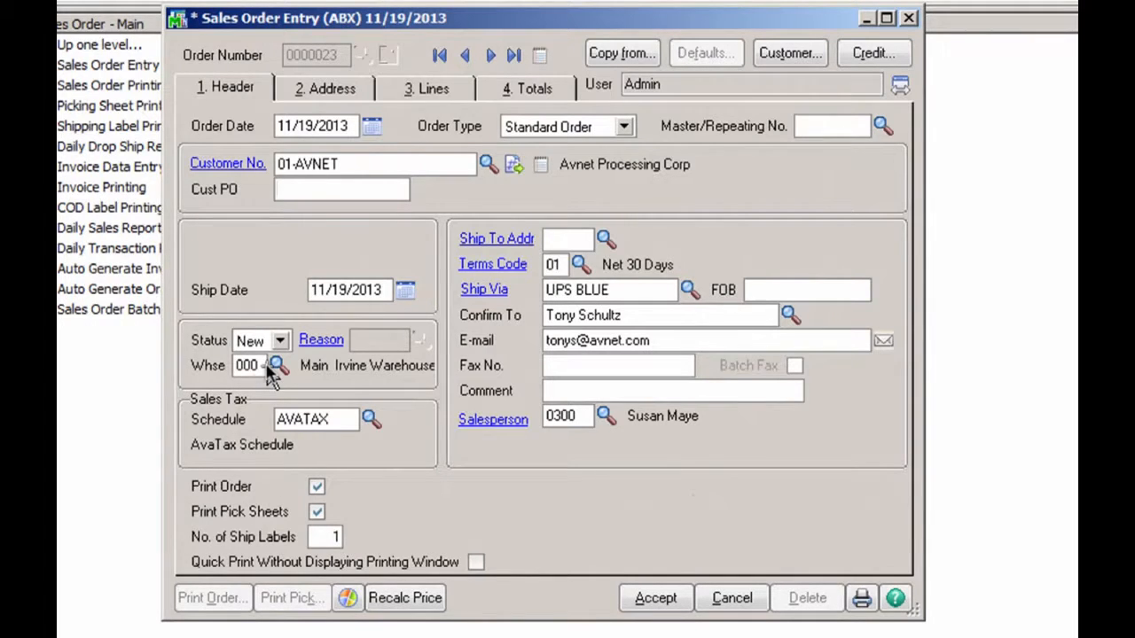
click(303, 89)
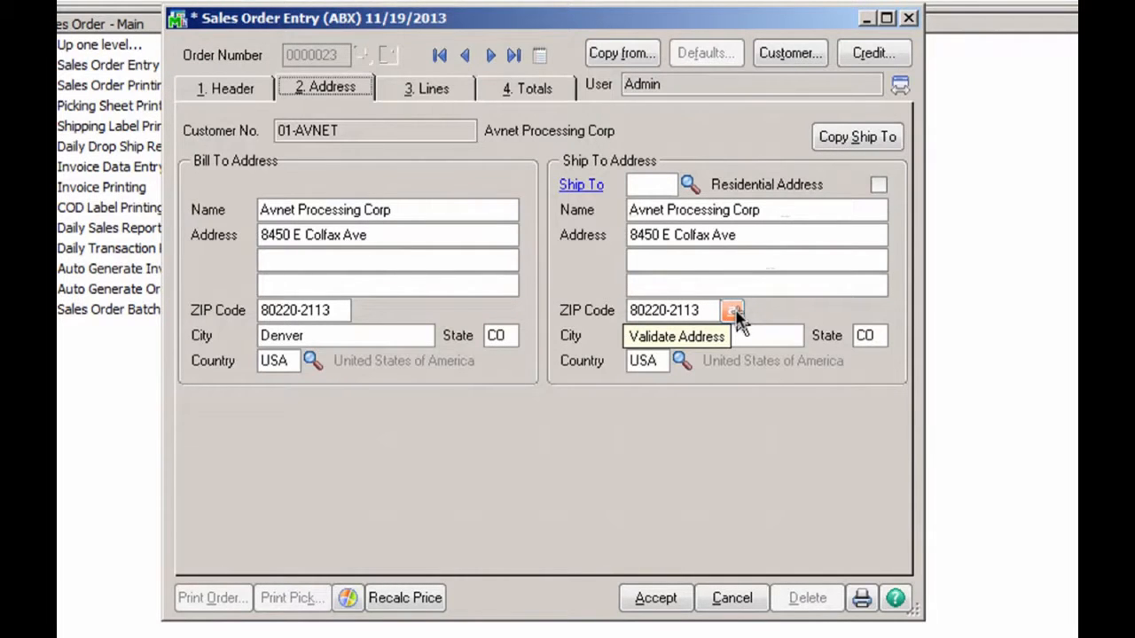
- Add the maple desk, item 2481-5-50, as the first order line with an ordered quantity of 1
click(421, 93)
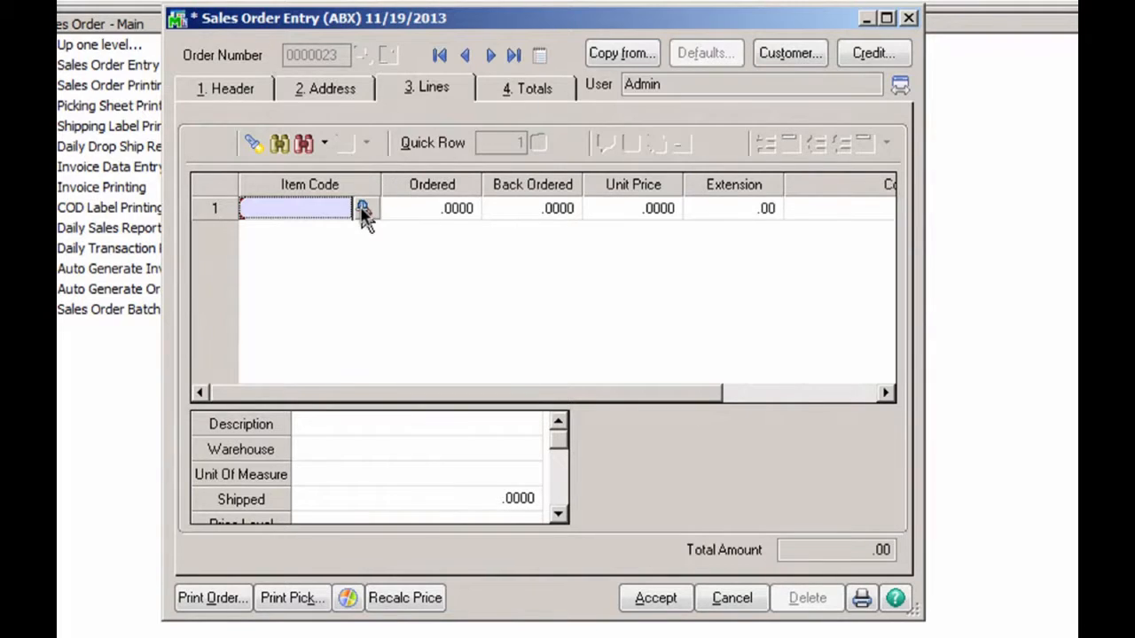
click(362, 209)
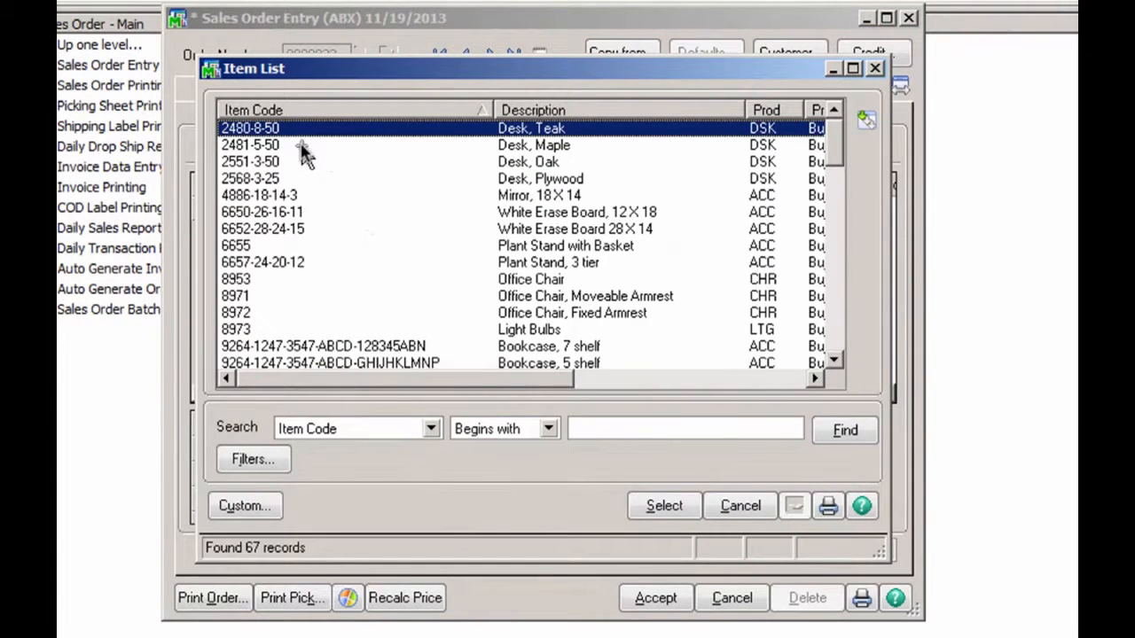
click(300, 144)
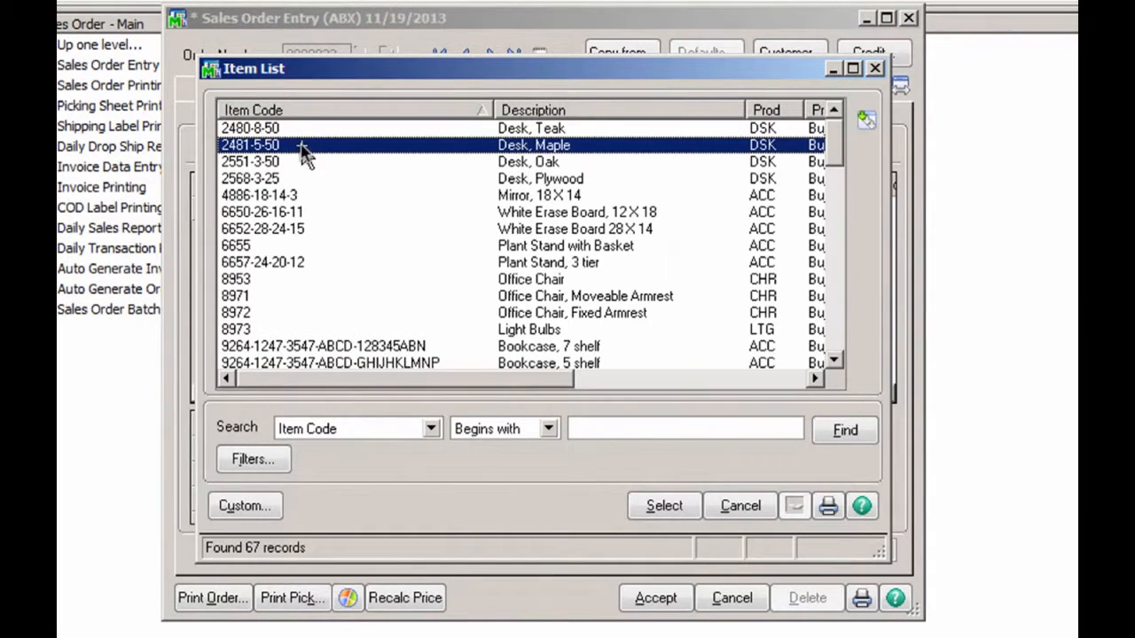
click(671, 510)
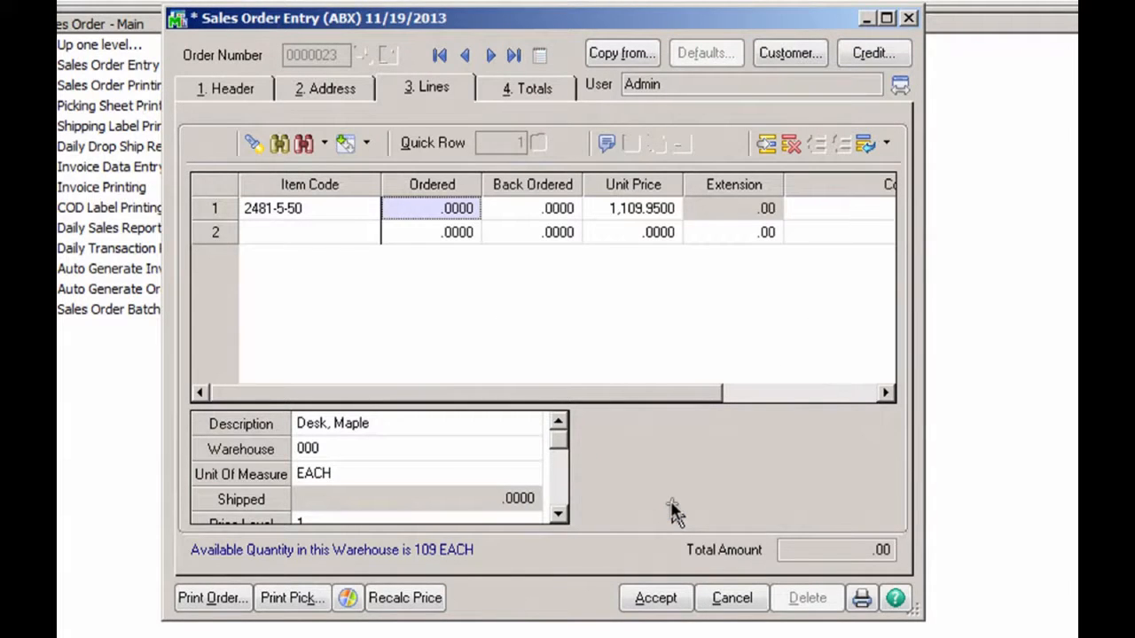
text(1)
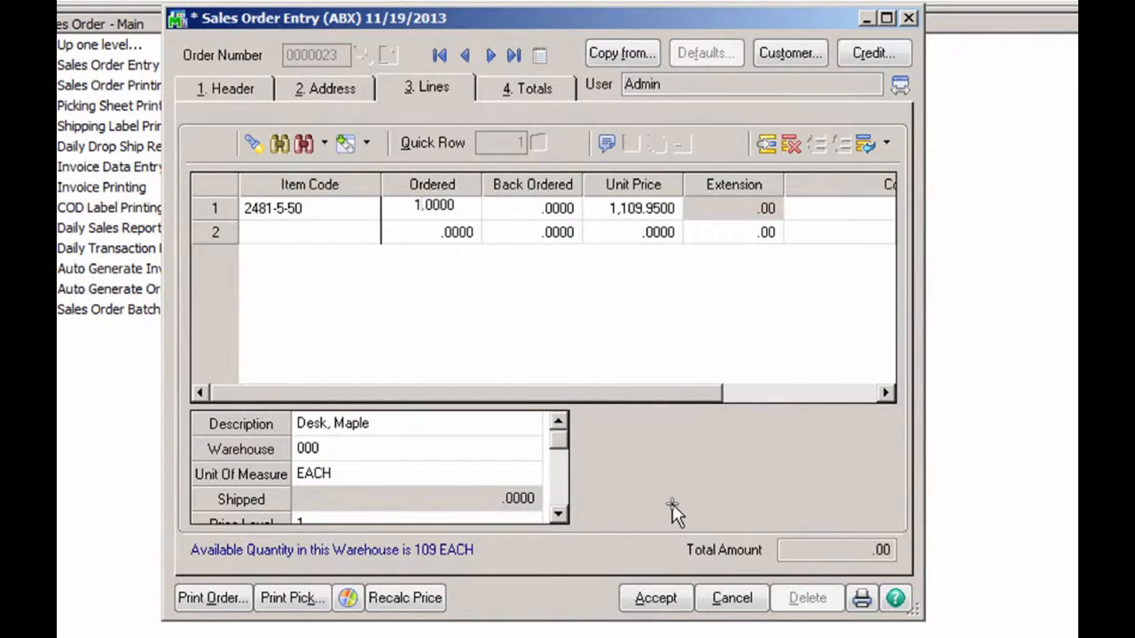
key(Tab)
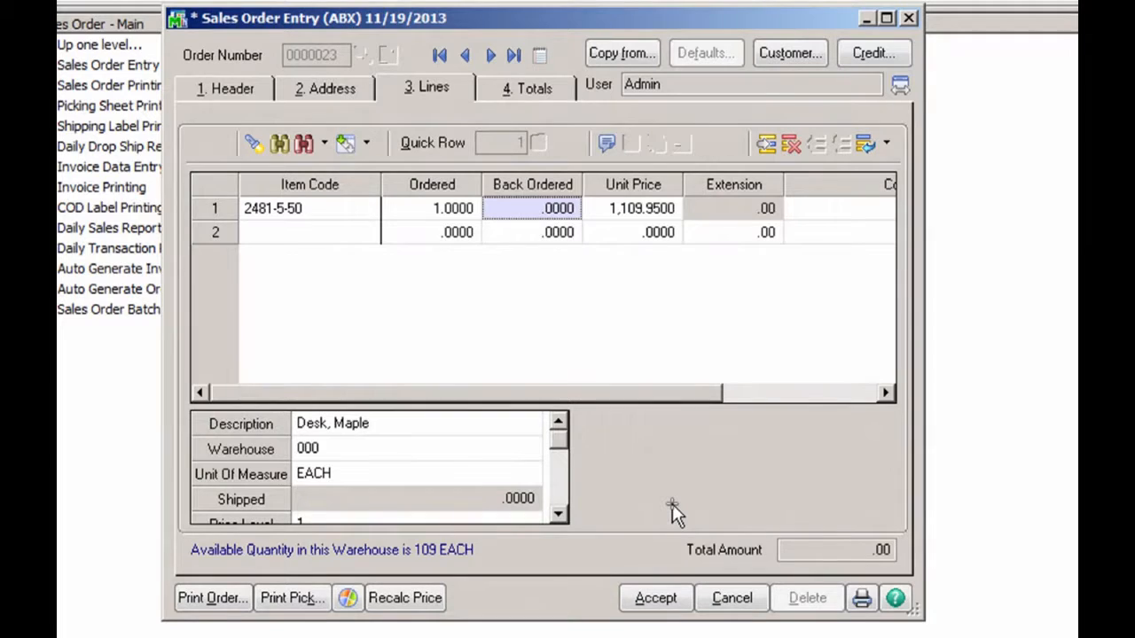
key(Tab)
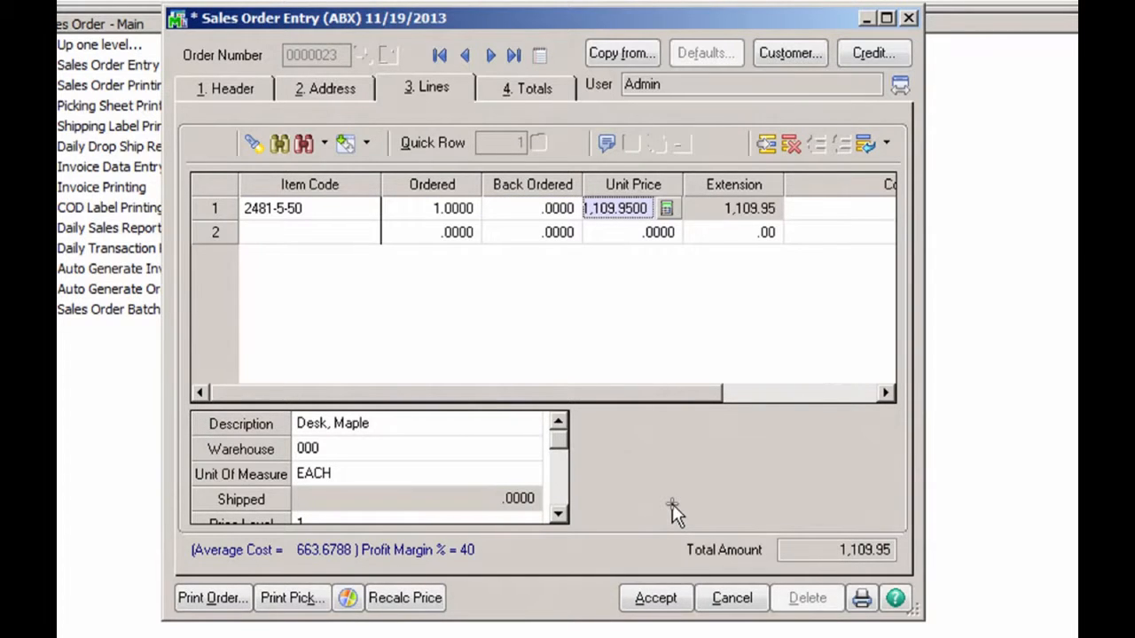
- Review the order totals including sales tax and accept the sales order
click(527, 89)
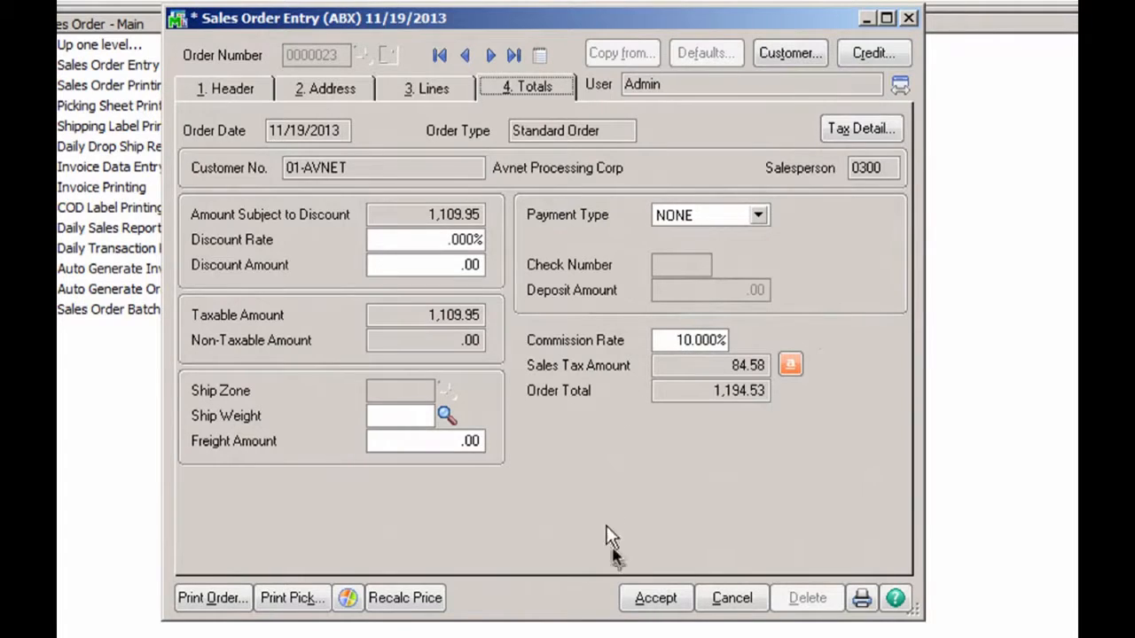
click(652, 603)
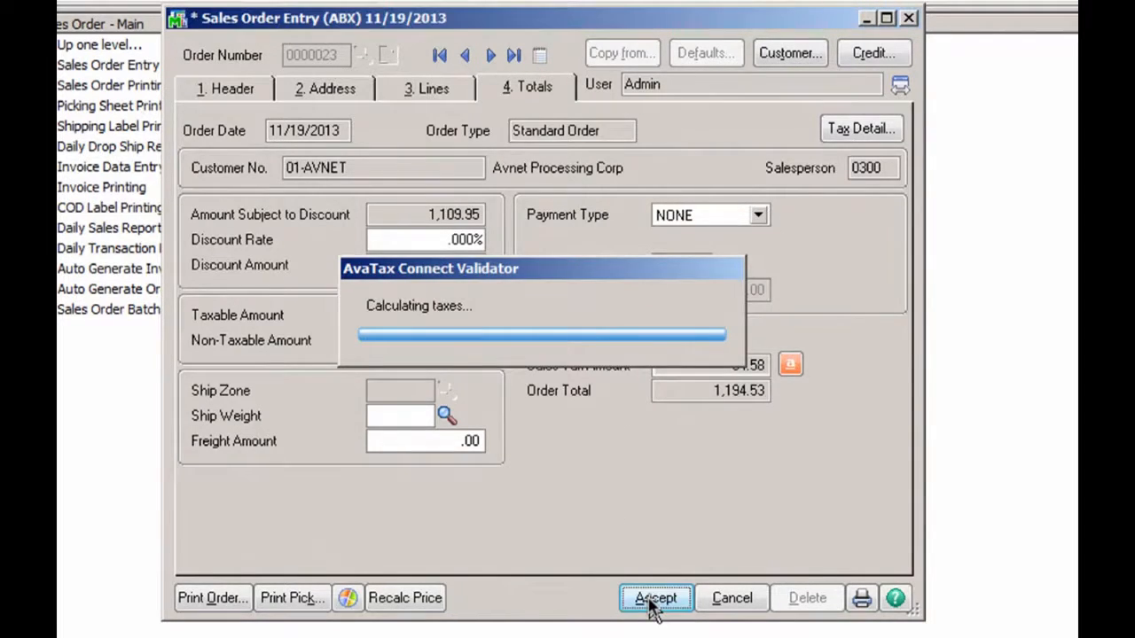